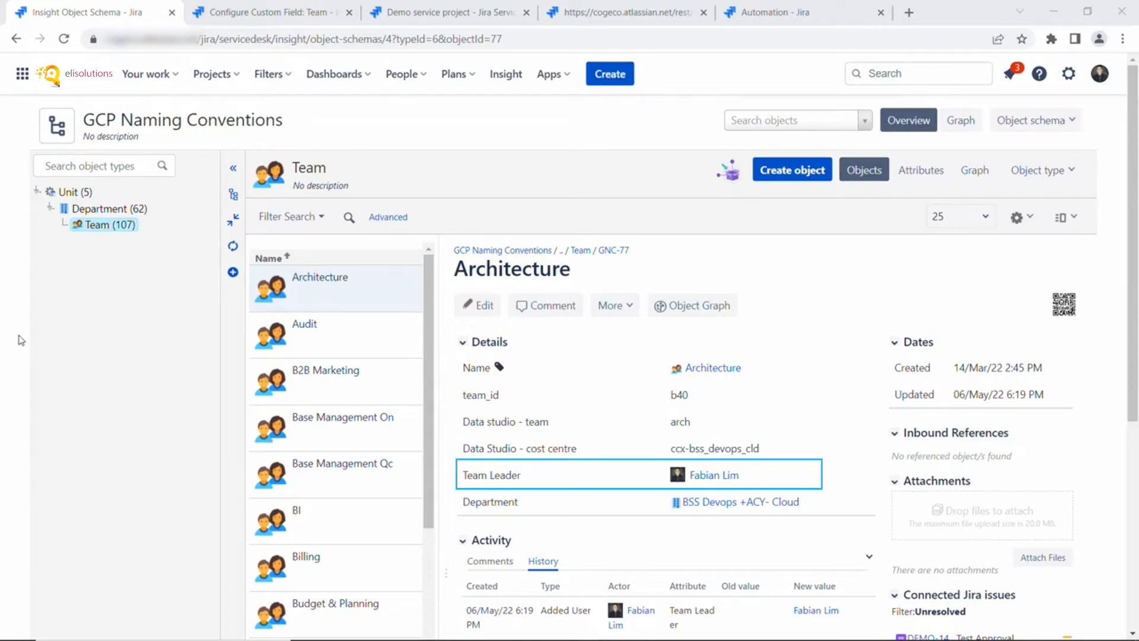
# - Review the Audit, B2B Marketing, Base Management On and Architecture team details, then the Team - Insight field configuration
pyautogui.click(323, 343)
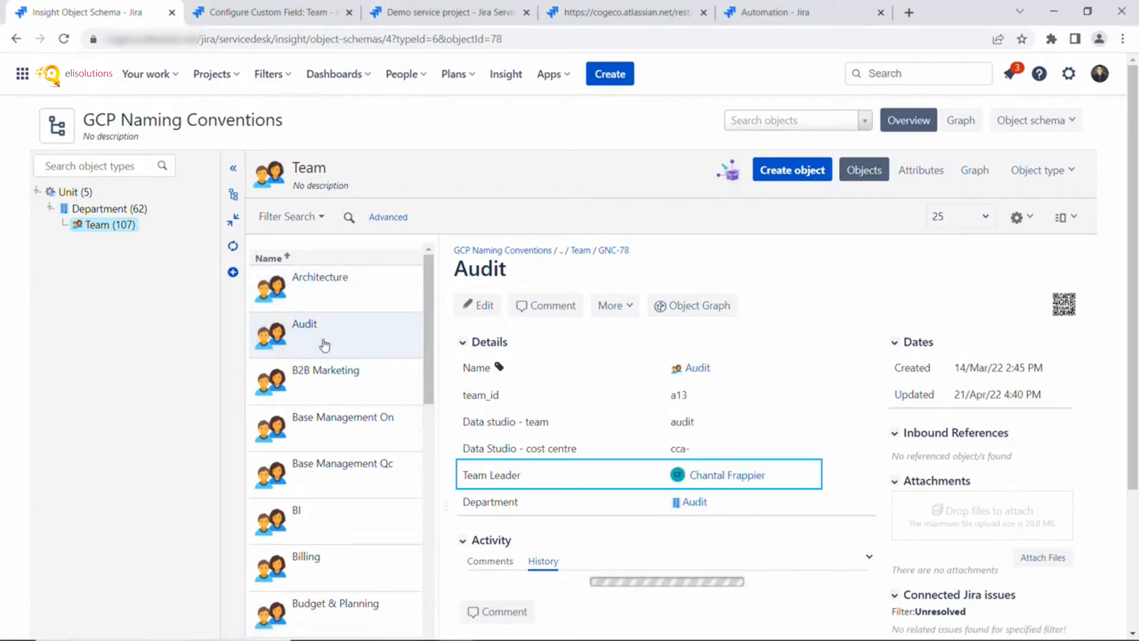
pyautogui.click(324, 375)
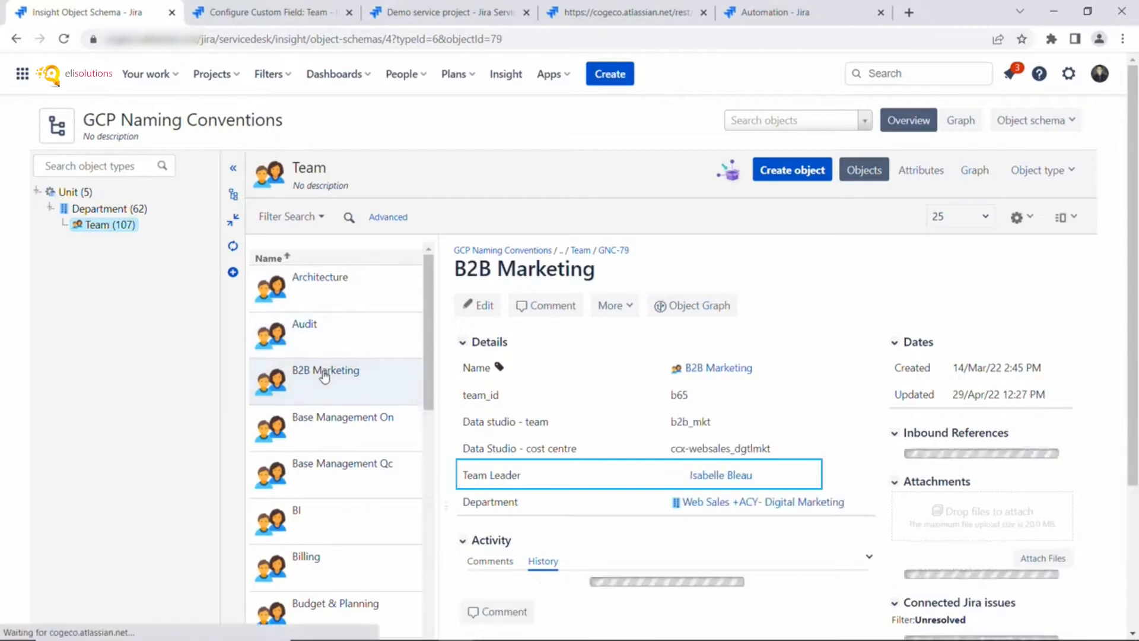
pyautogui.click(323, 439)
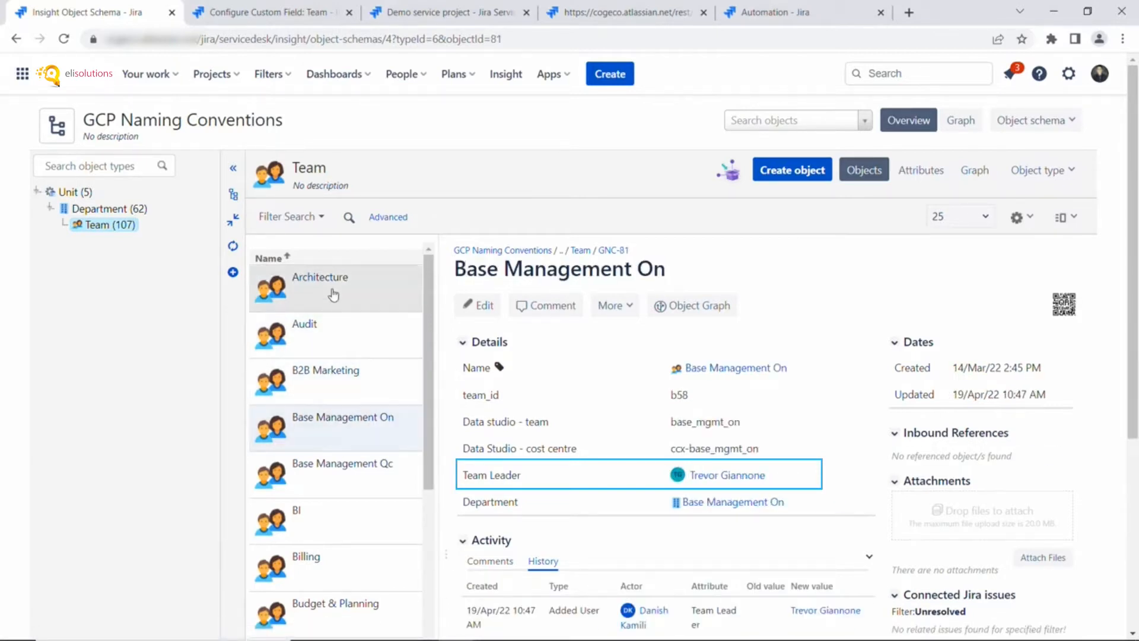
pyautogui.click(333, 294)
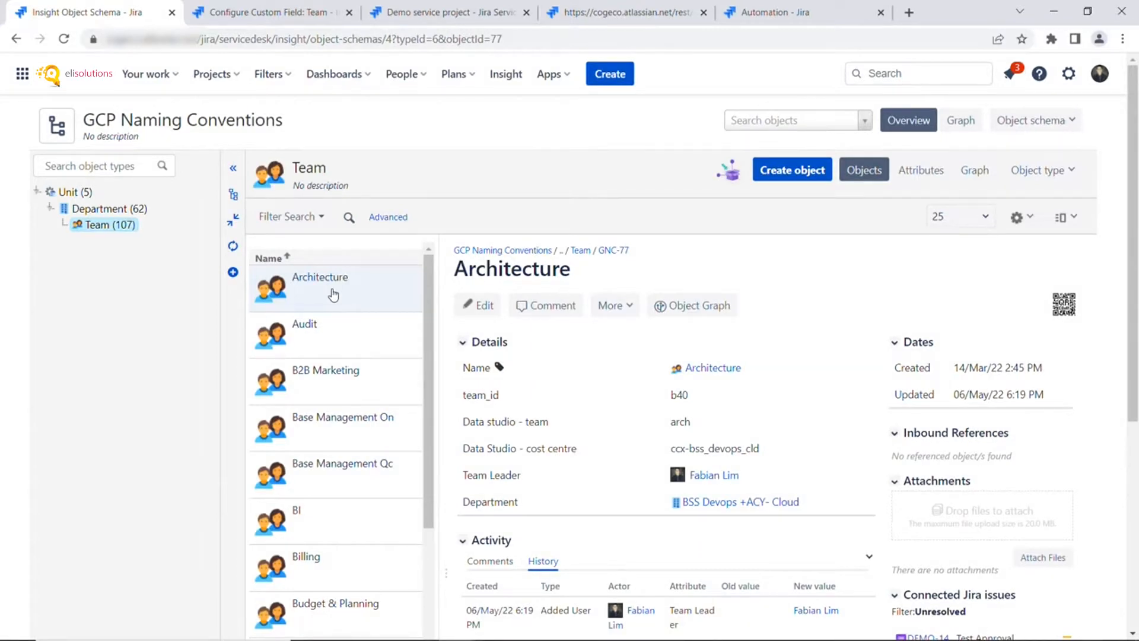
pyautogui.click(273, 17)
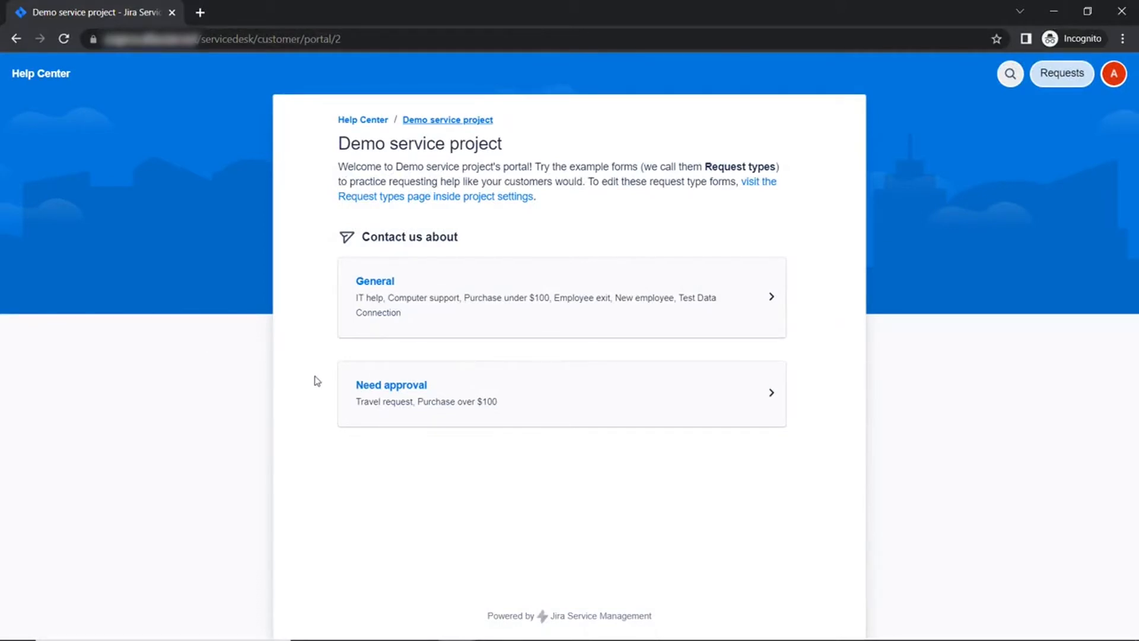
# - Start a Purchase over $100 request with summary and description 'Testing Approvals'
pyautogui.click(407, 393)
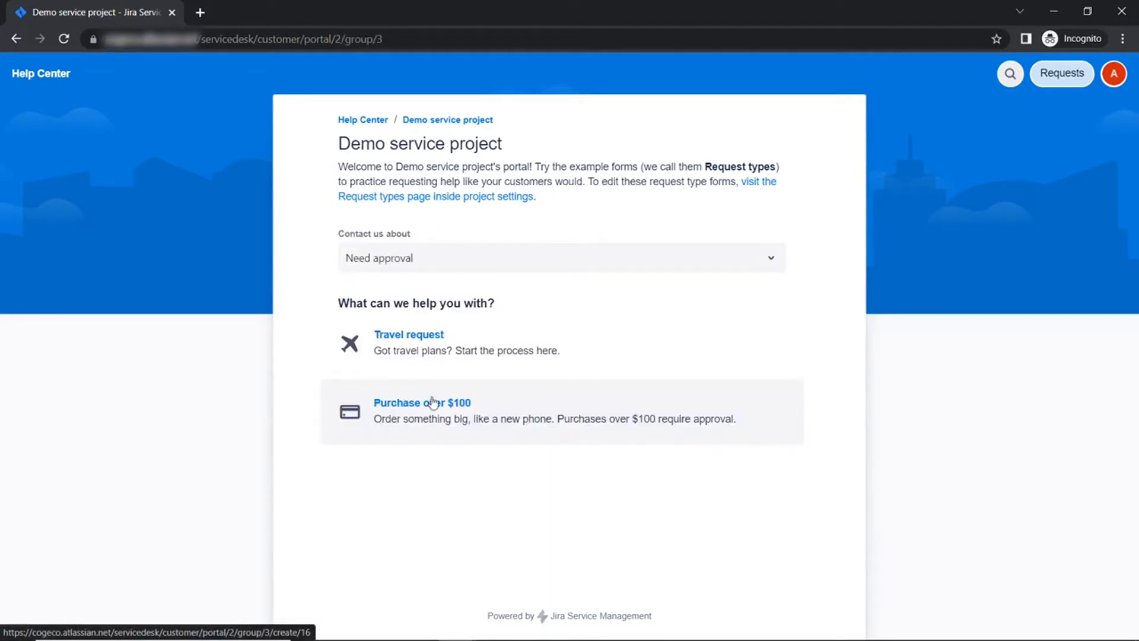
pyautogui.click(467, 424)
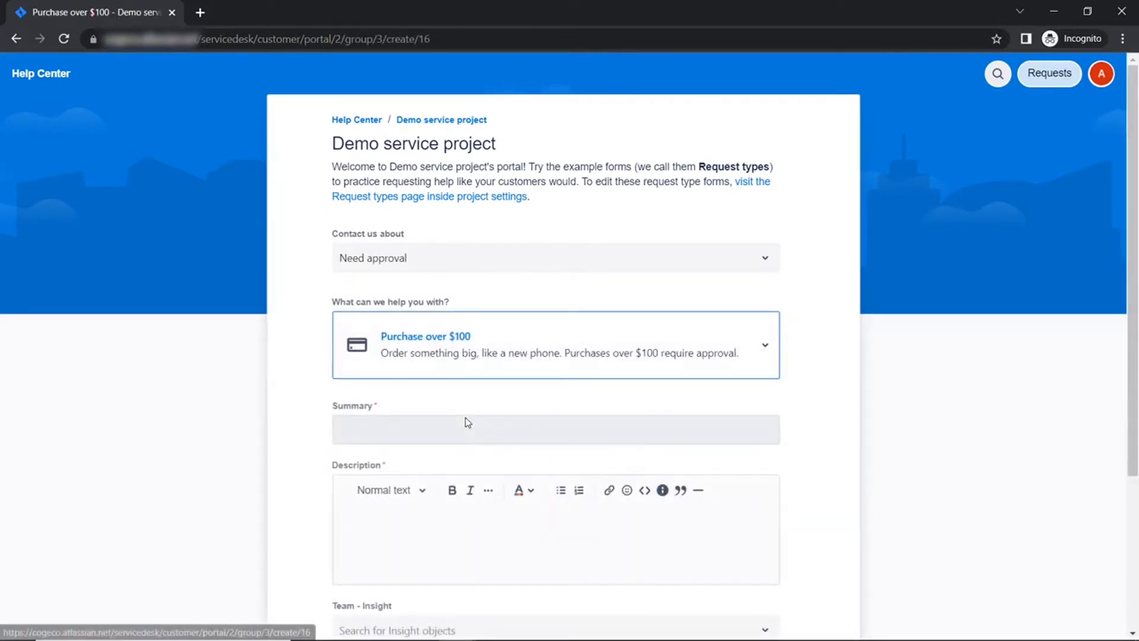
pyautogui.click(425, 434)
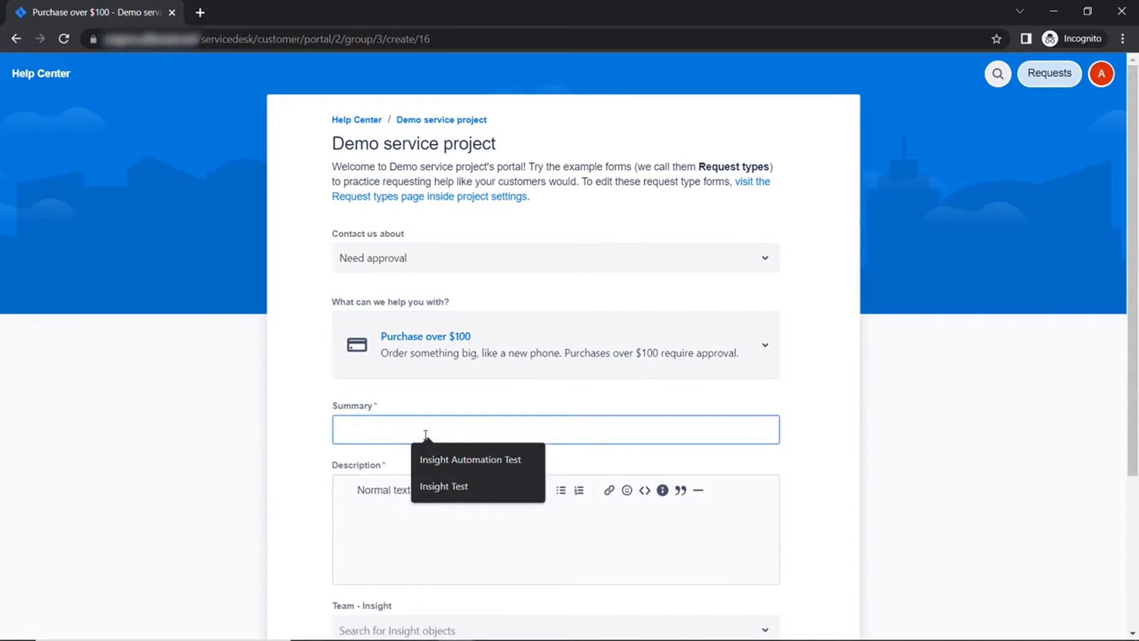
pyautogui.write('Testing Approvals')
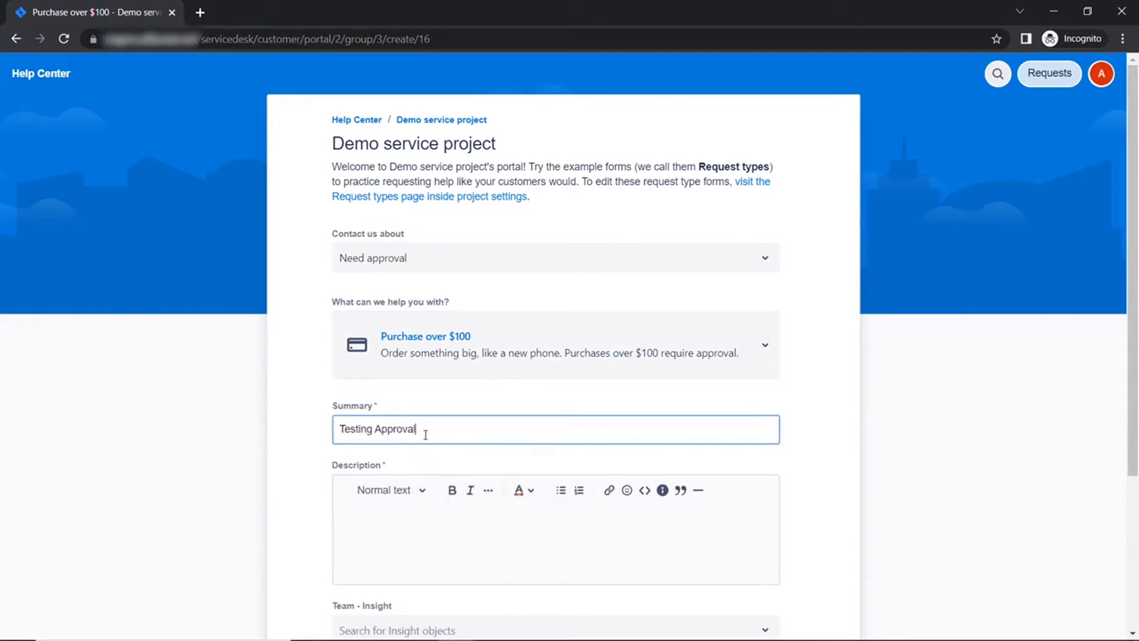
pyautogui.click(457, 554)
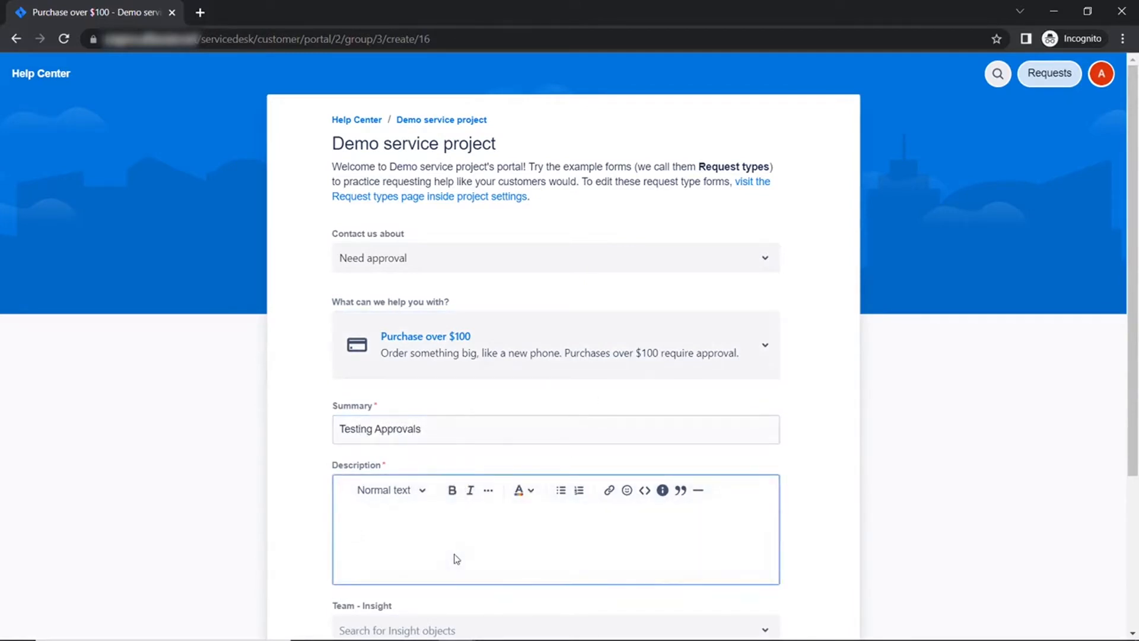
pyautogui.write('Testing Approvals')
# - Choose Architecture as the Team - Insight value and send the request
pyautogui.scroll(-3, 356, 504)
pyautogui.click(391, 483)
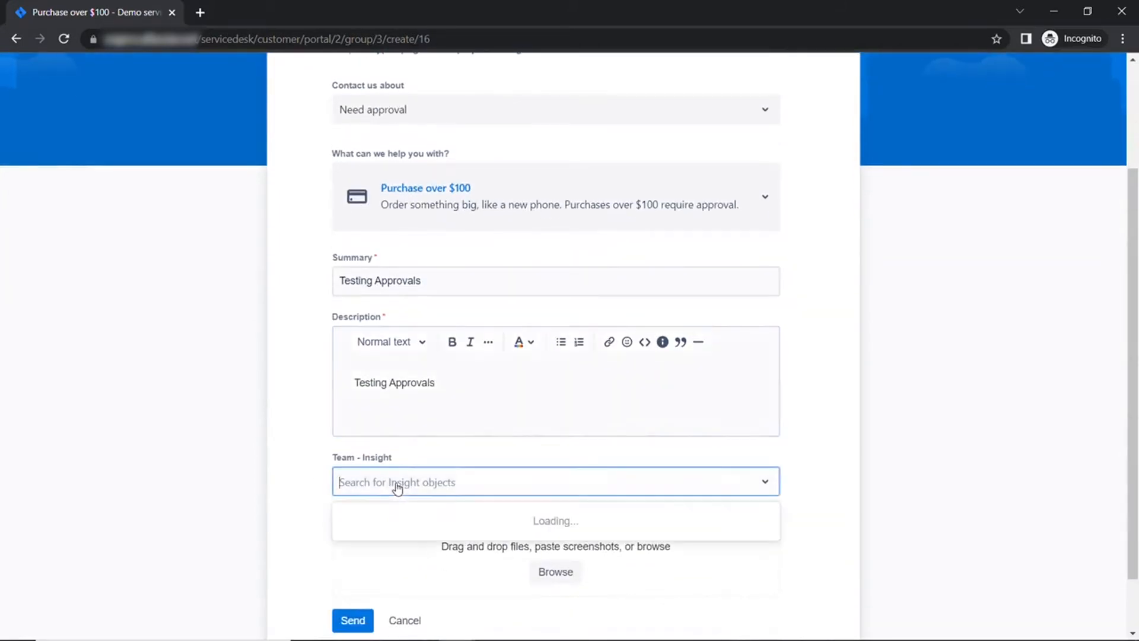
pyautogui.scroll(-2, 263, 434)
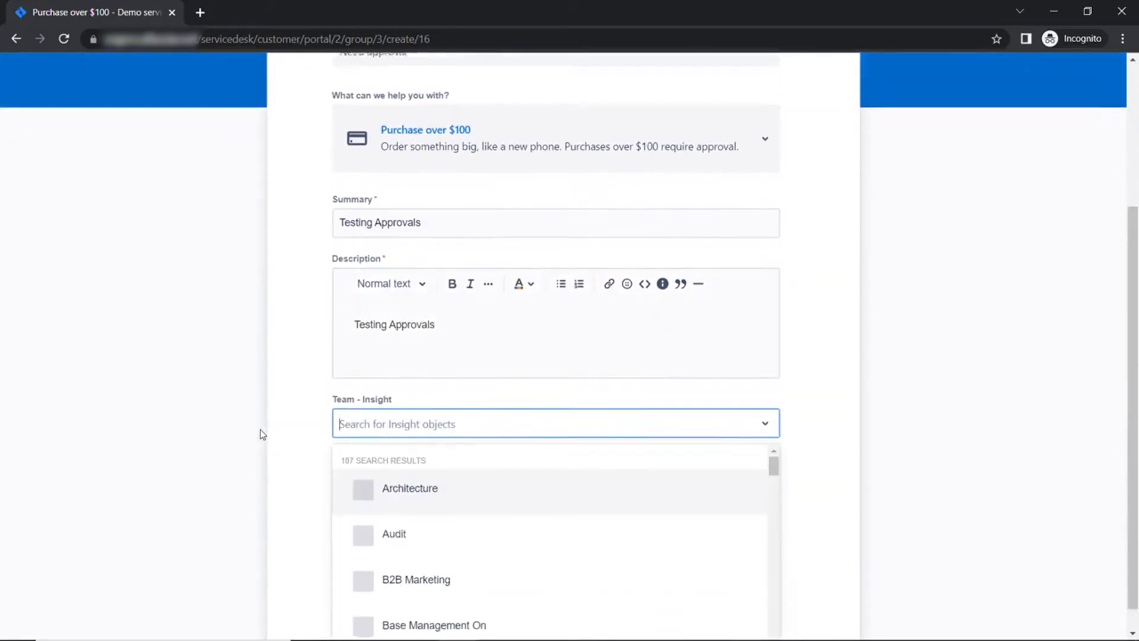
pyautogui.click(462, 474)
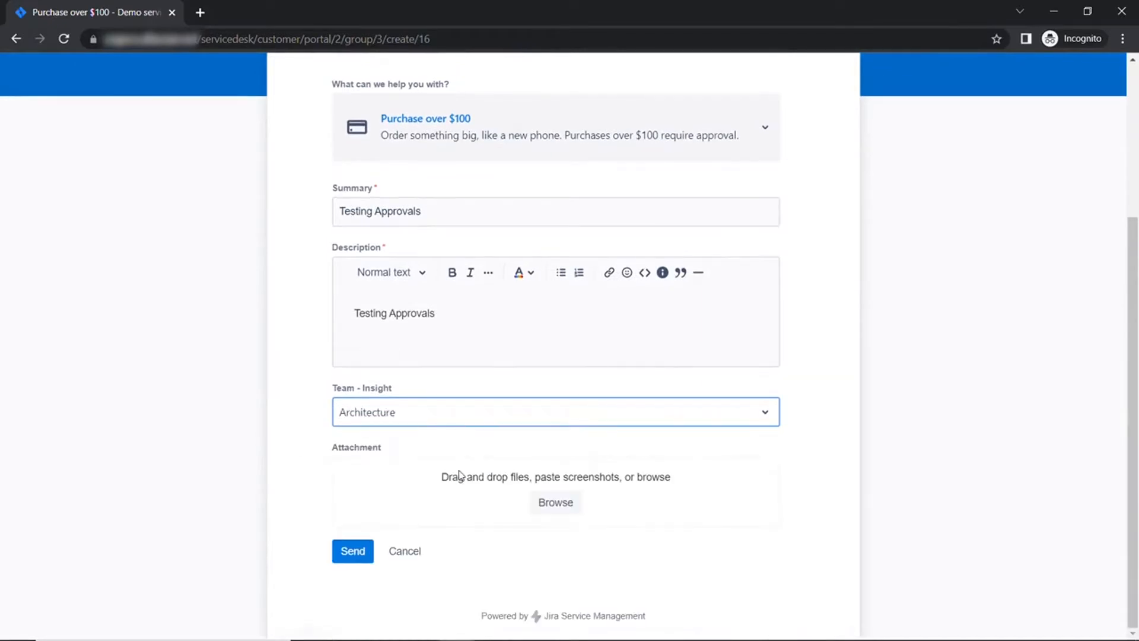
pyautogui.click(353, 551)
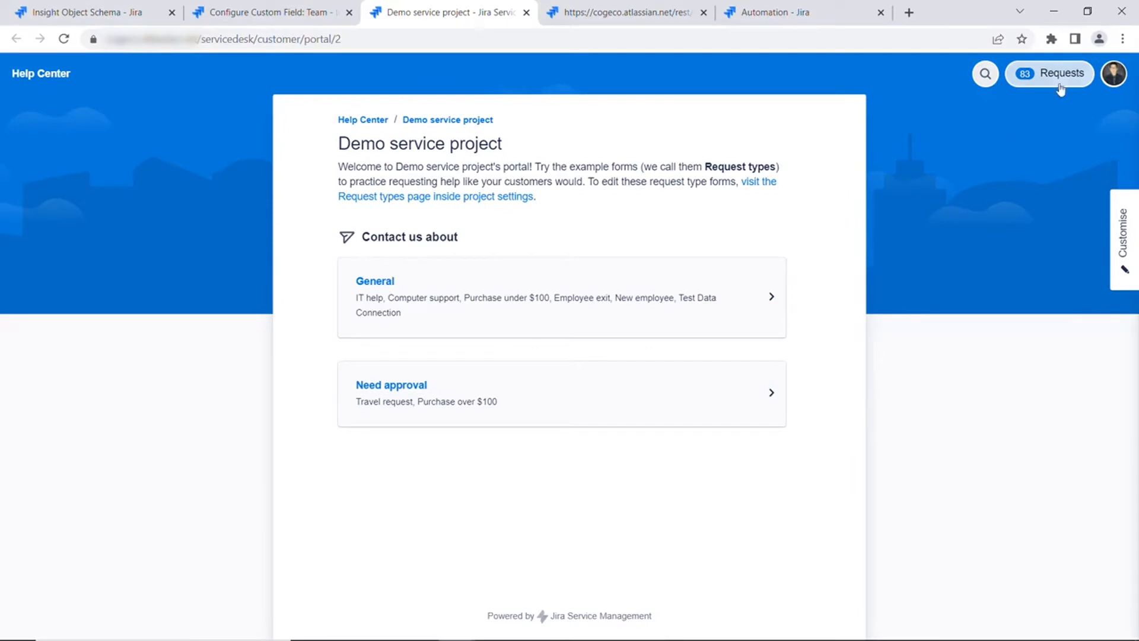
# - Approve the Testing Approvals request from the approver's Approvals list
pyautogui.click(1062, 74)
pyautogui.click(993, 156)
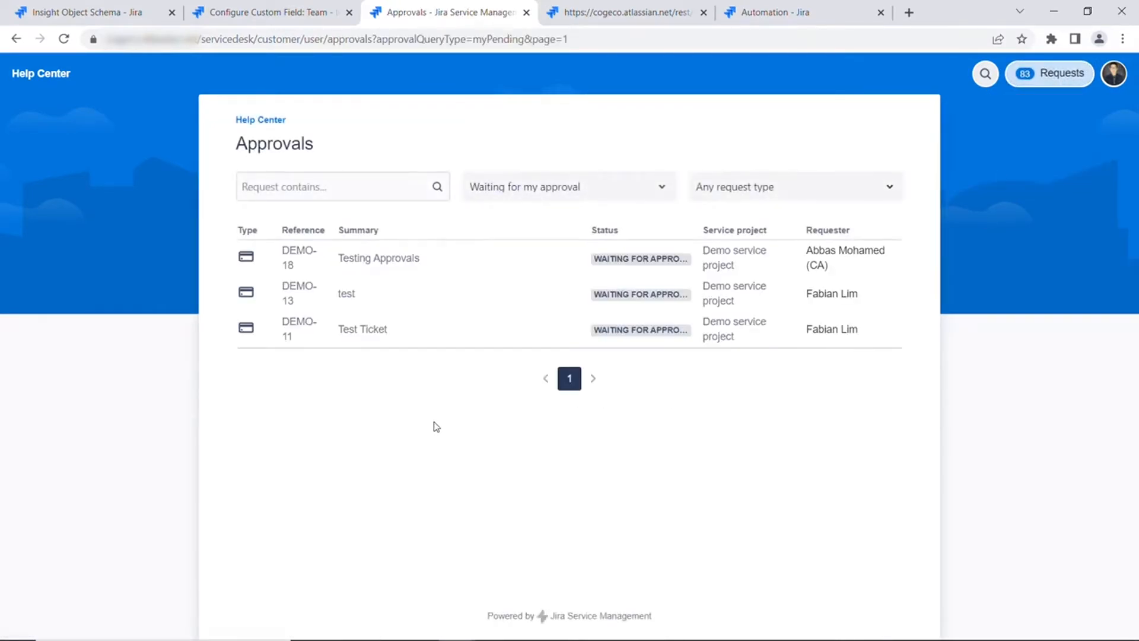
pyautogui.click(370, 259)
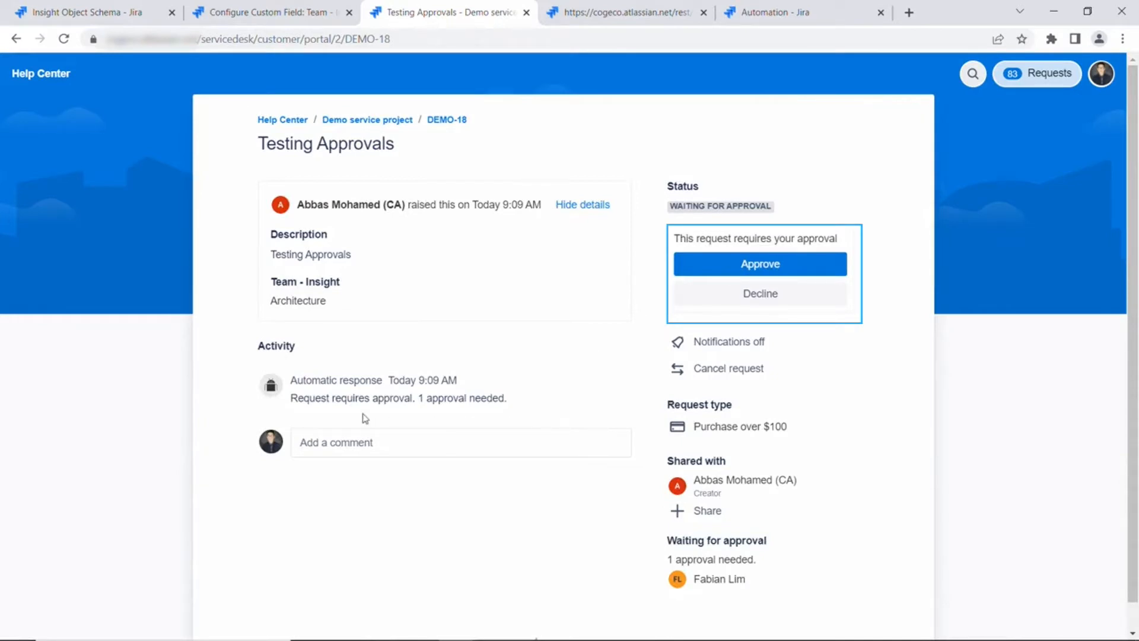
pyautogui.click(758, 261)
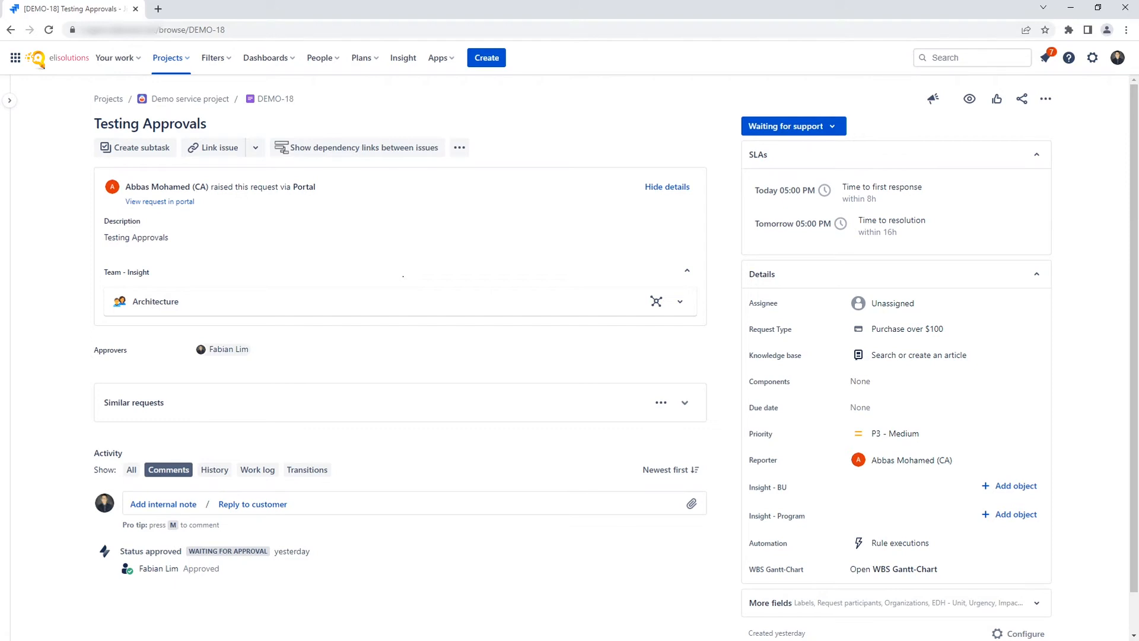
# - Inspect DEMO-18's Team - Insight field alongside its Approvers
pyautogui.click(402, 275)
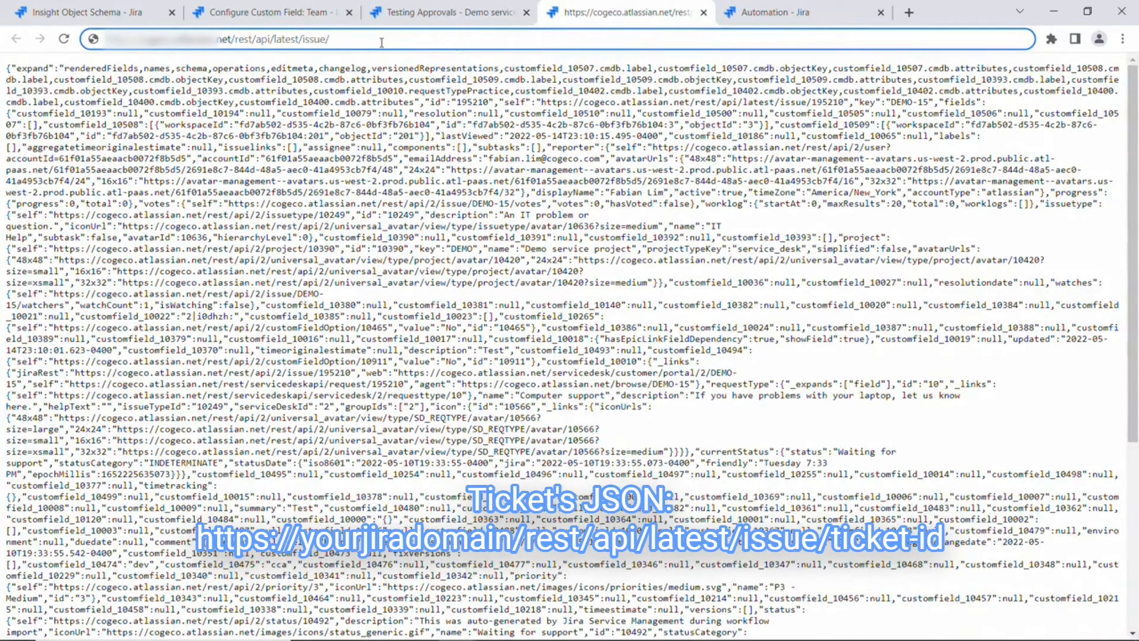
# - Load the REST JSON for DEMO-18 and locate the customfield_10507 entries
pyautogui.write('demo')
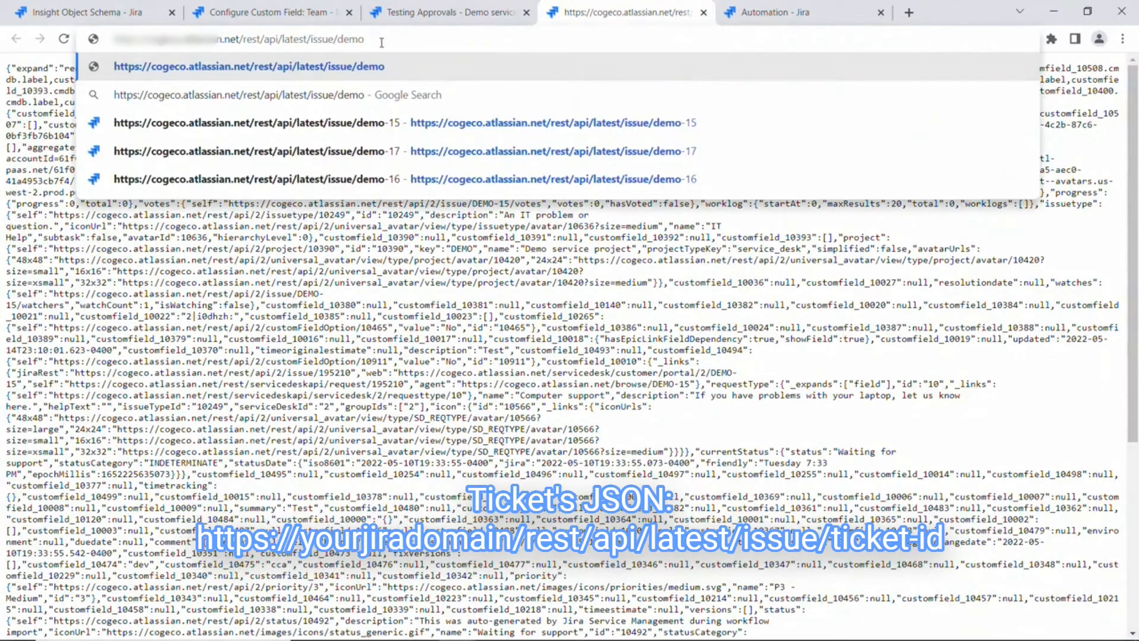
pyautogui.write('-18')
pyautogui.press('Return')
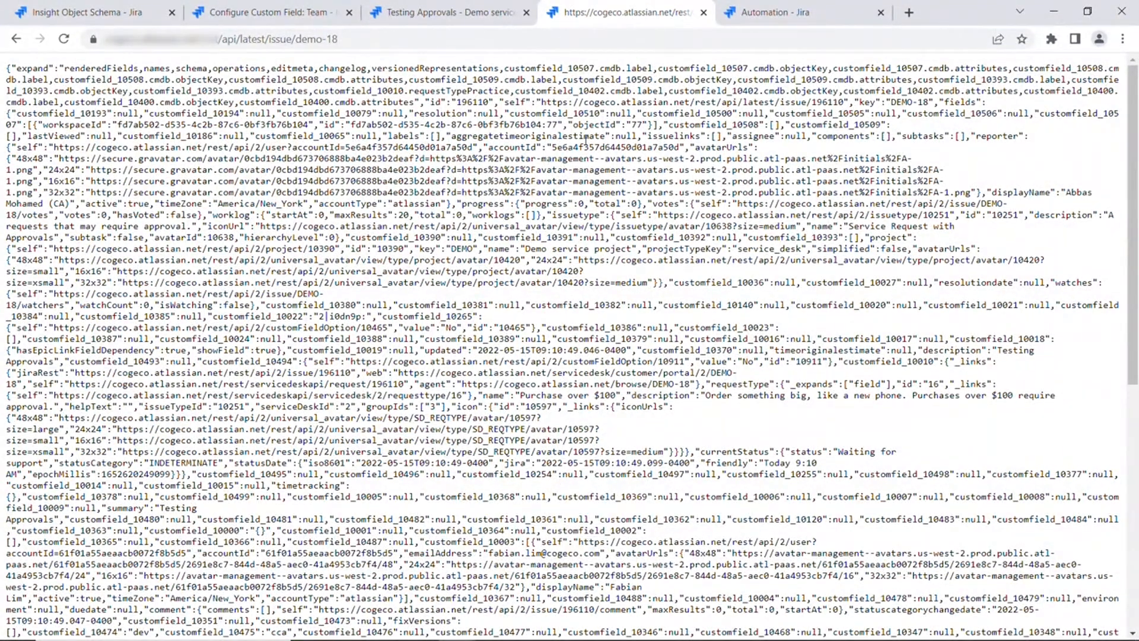
pyautogui.hotkey('ctrl', 'f')
pyautogui.write('1050')
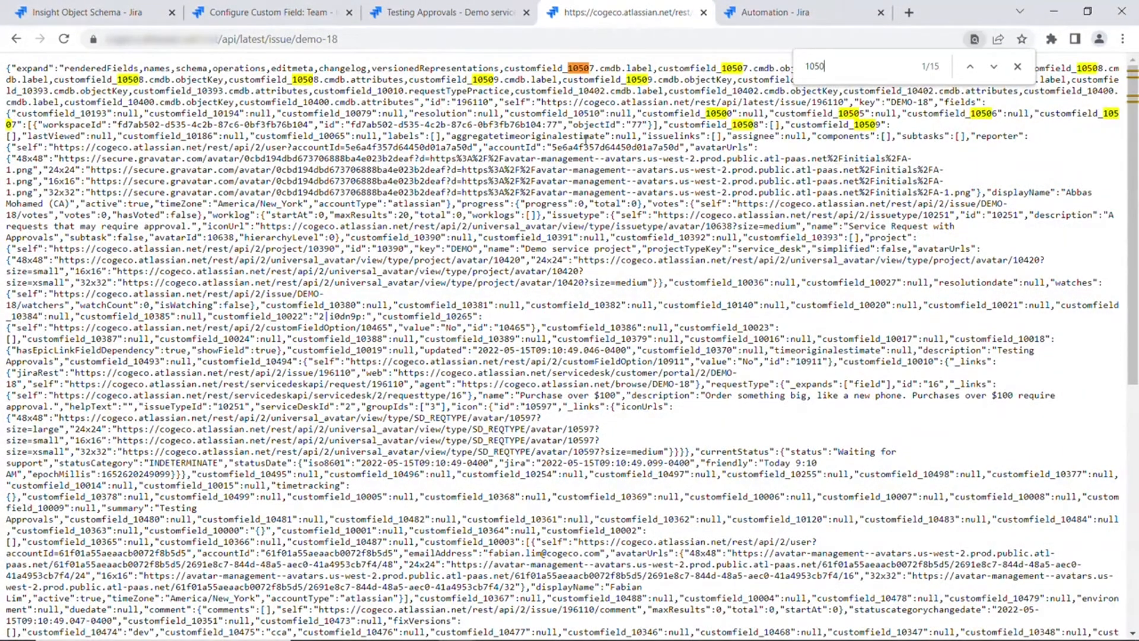
pyautogui.write('7')
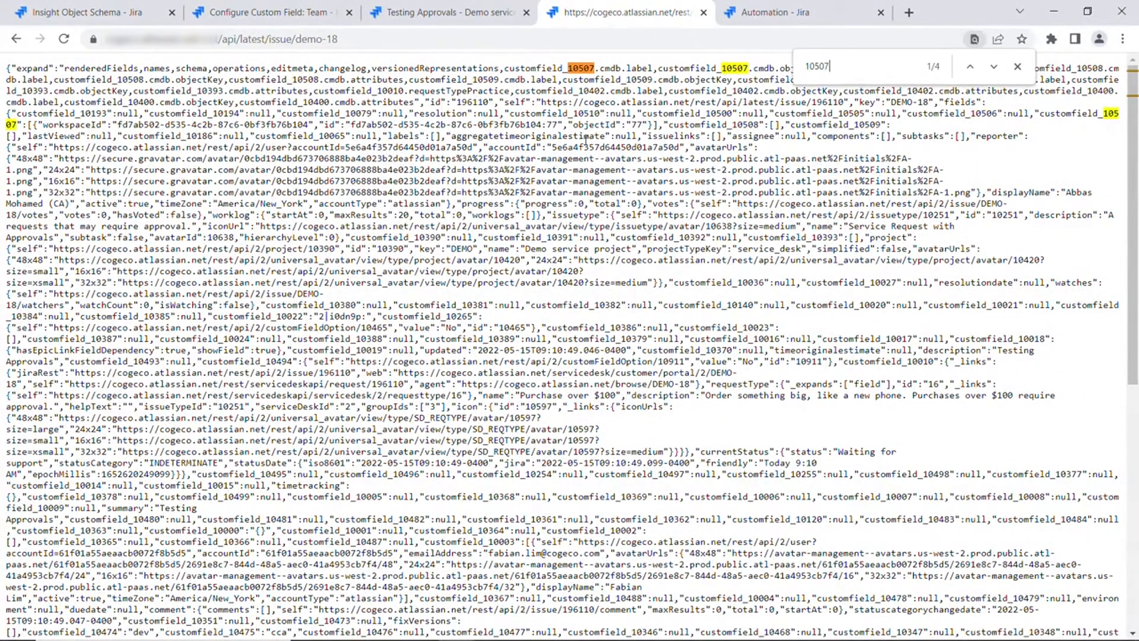
pyautogui.click(991, 66)
pyautogui.click(992, 66)
pyautogui.click(1017, 67)
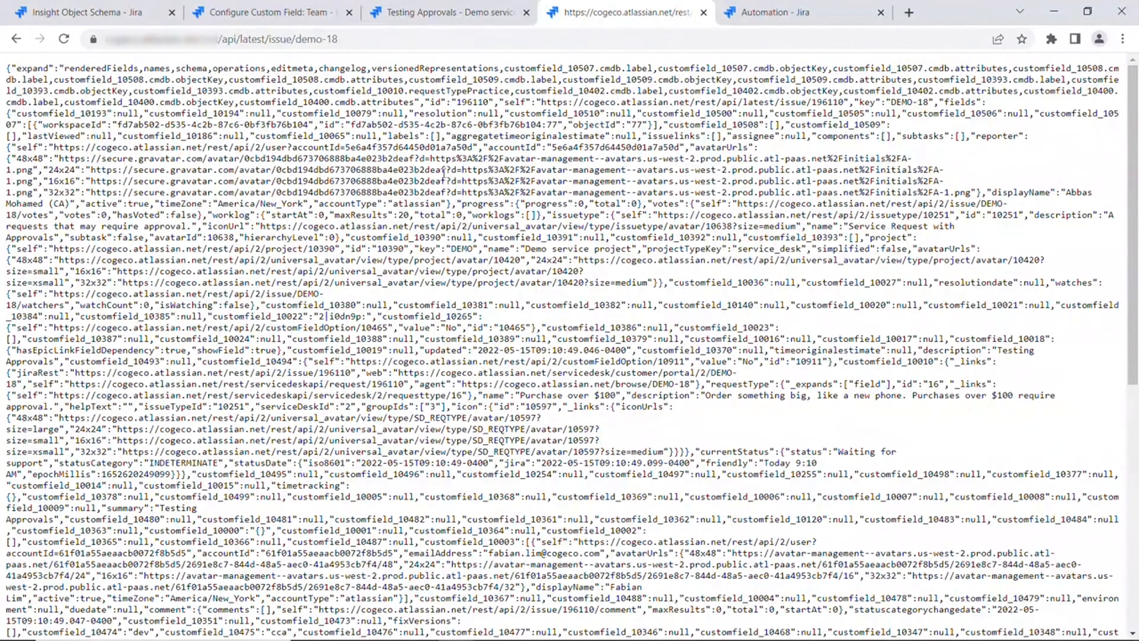
# - Find the approvers entry in the JSON, then return to the automation rule
pyautogui.hotkey('ctrl', 'f')
pyautogui.write('appro')
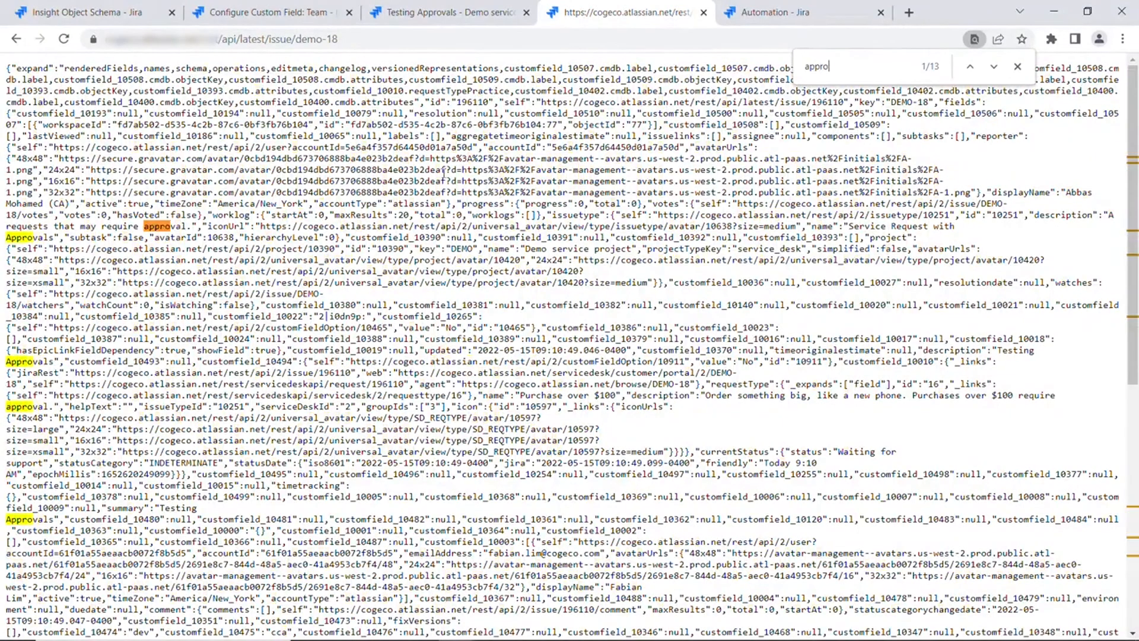
pyautogui.write('vers')
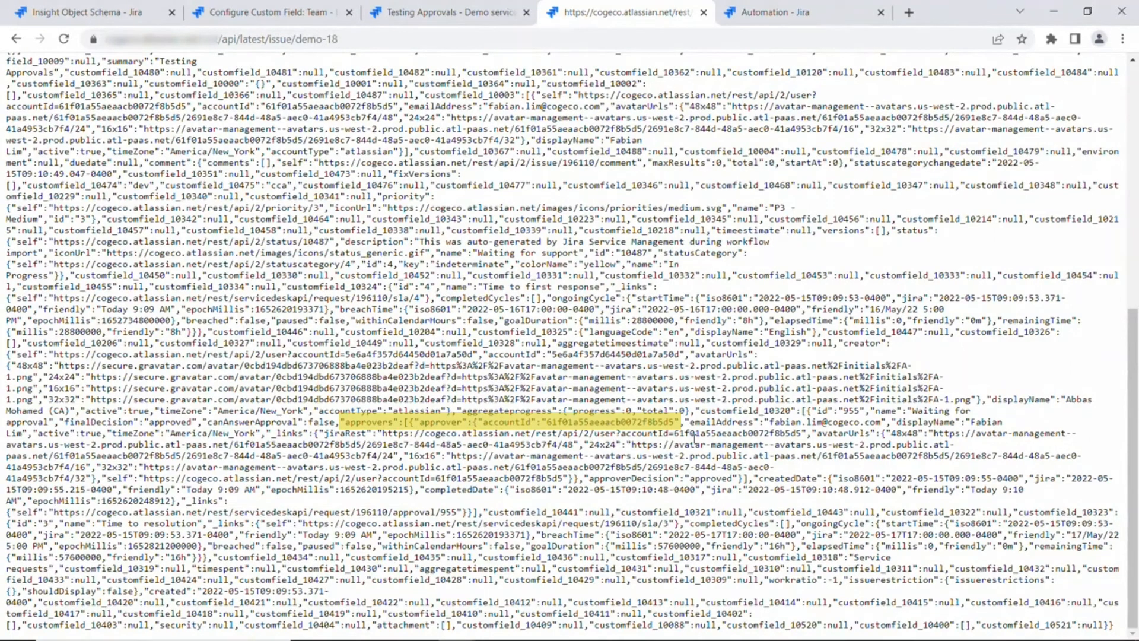
pyautogui.hotkey('ctrl', 'Tab')
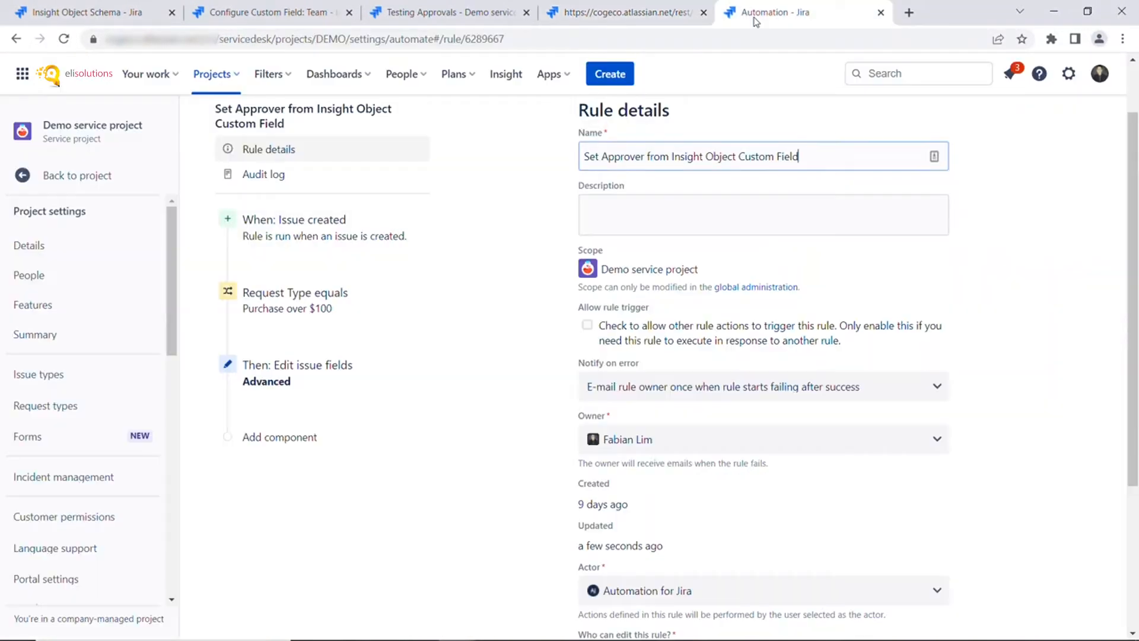
# - Inspect the Issue created trigger, Purchase over $100 condition, and the Edit issue Approvers JSON
pyautogui.click(282, 226)
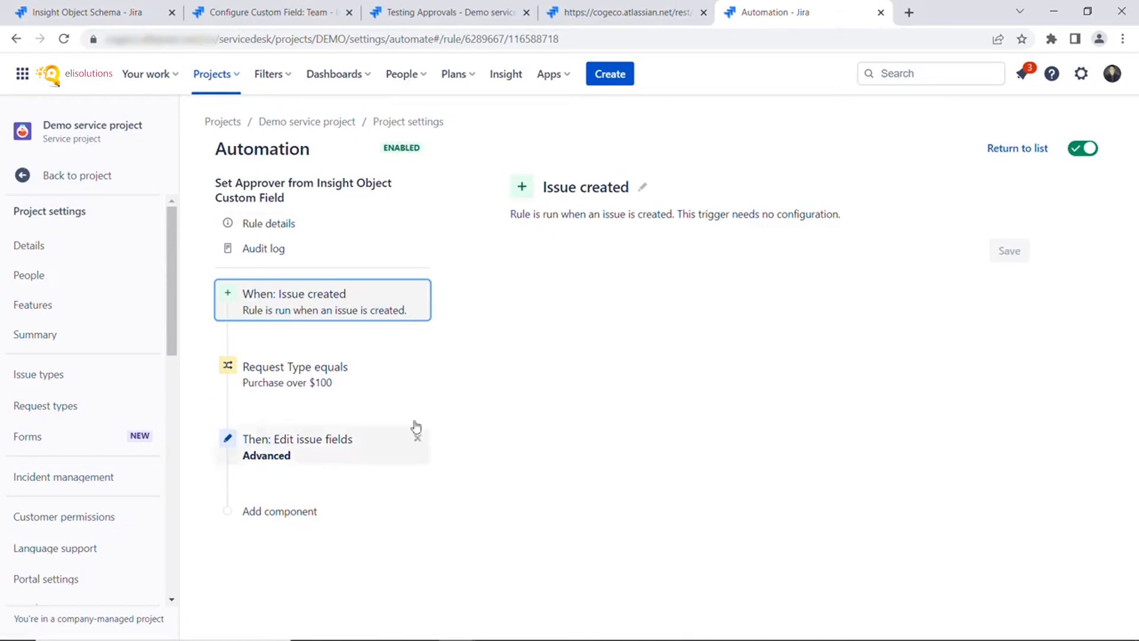
pyautogui.click(330, 394)
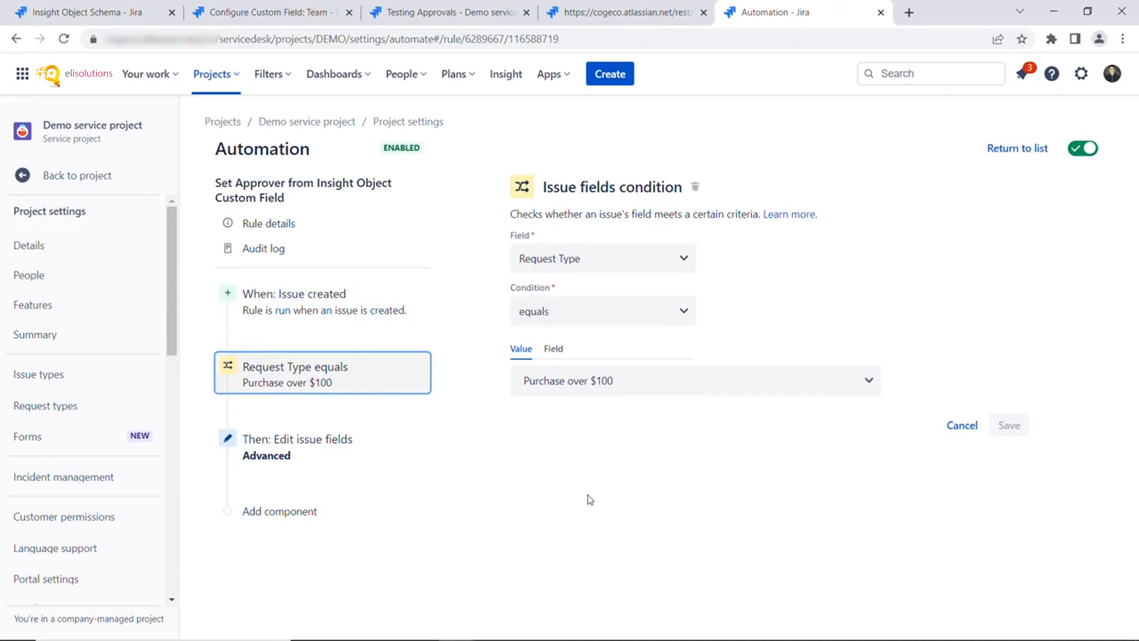
pyautogui.click(291, 459)
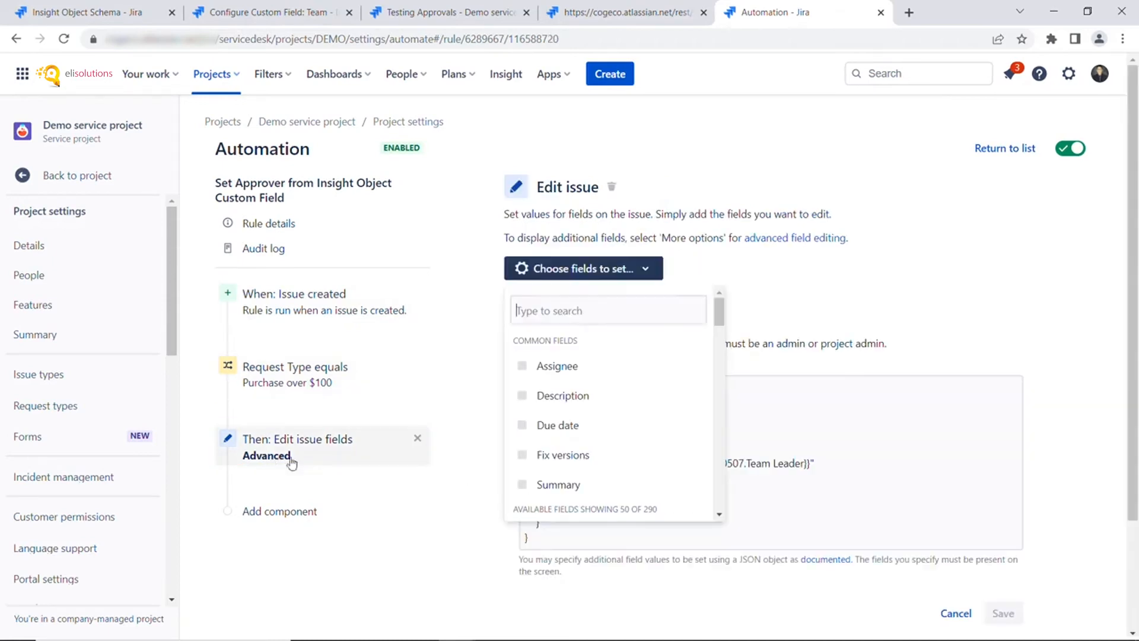
pyautogui.click(391, 551)
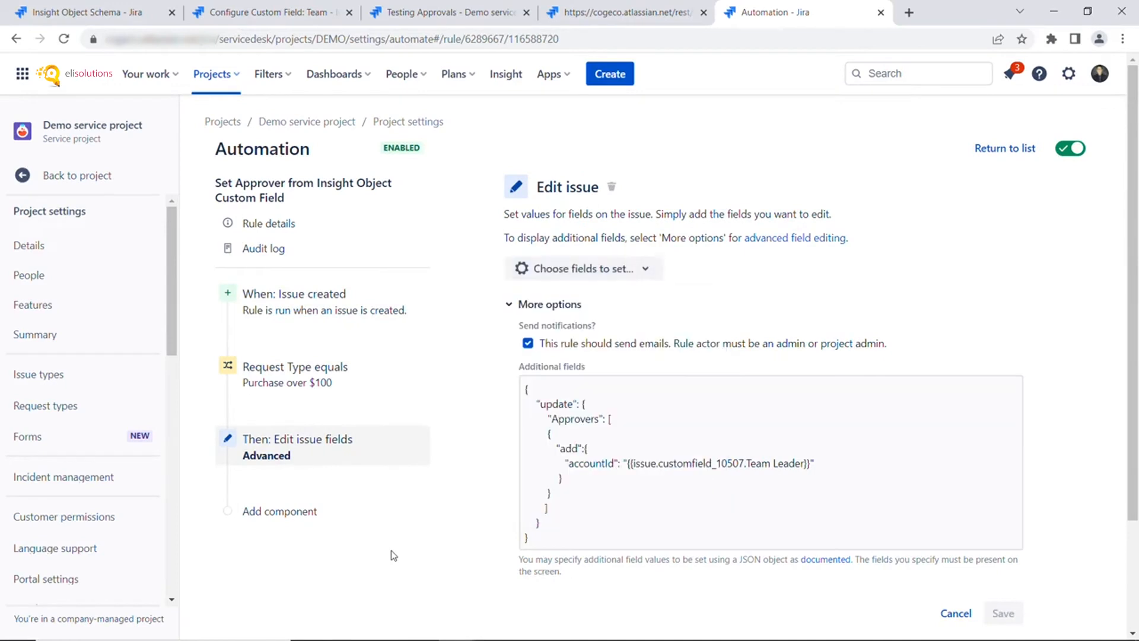